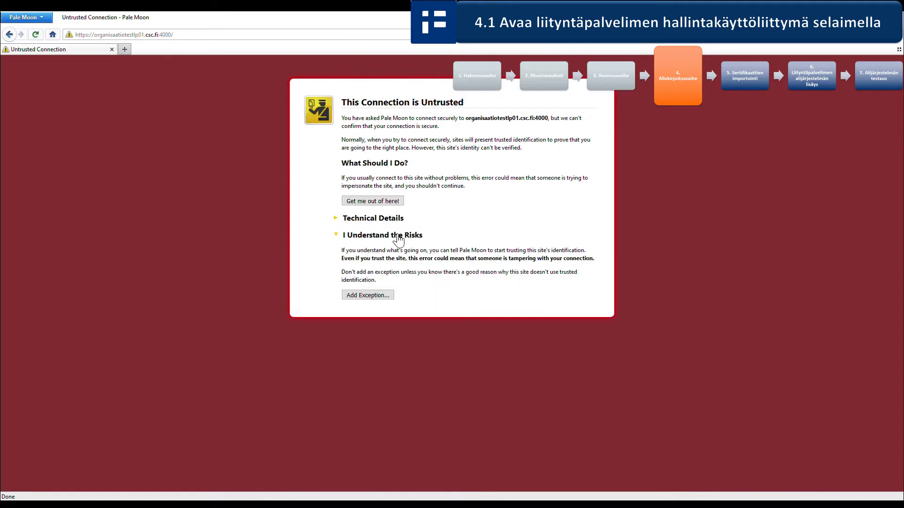
Step: Accept the certificate exception and log in with the administrator's username and password
{"action": "left_click", "coordinate": [385, 297]}
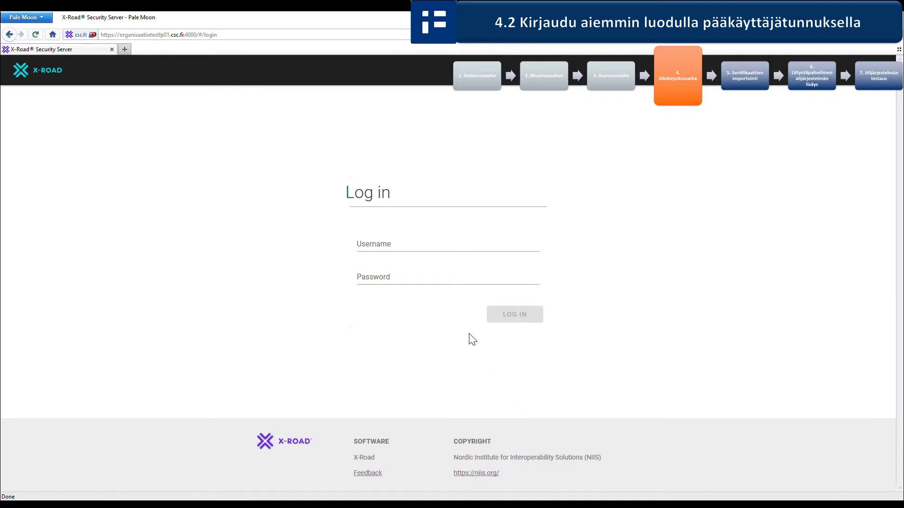
{"action": "left_click", "coordinate": [430, 251]}
{"action": "type", "text": "grandmaster"}
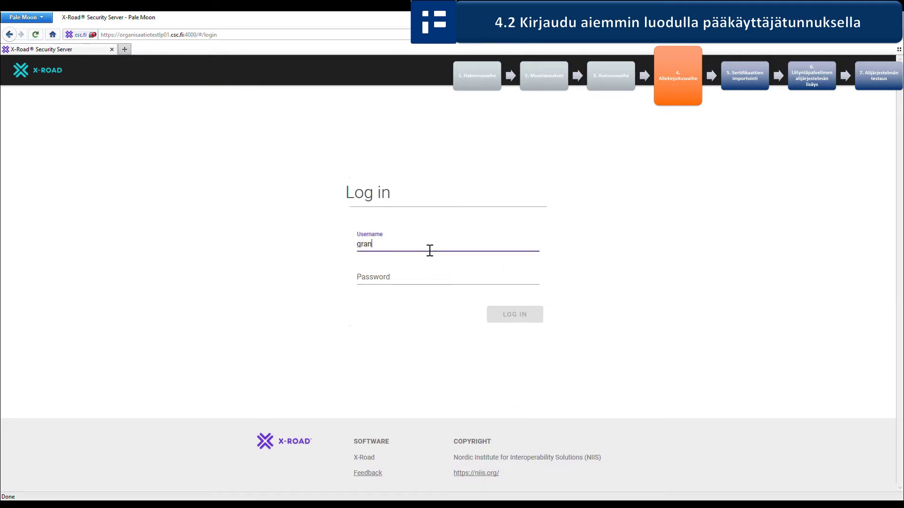
{"action": "key", "text": "Tab"}
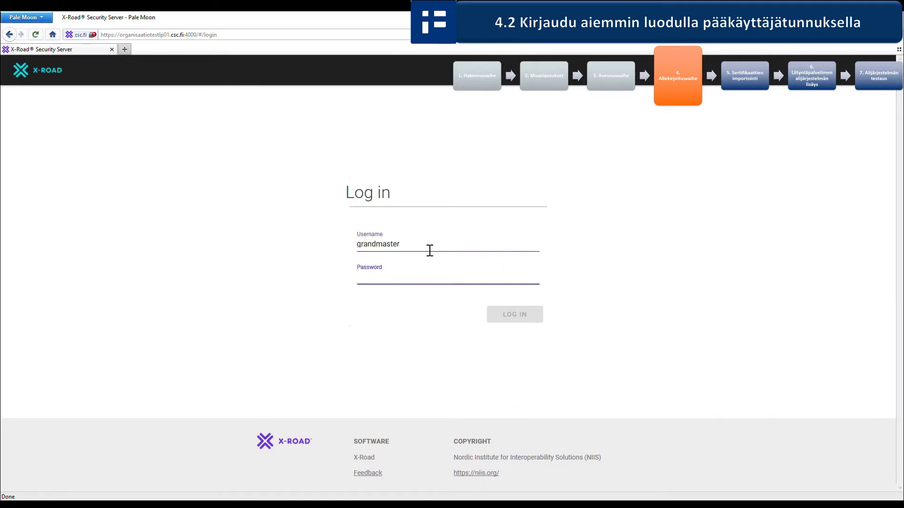
{"action": "type", "text": "•"}
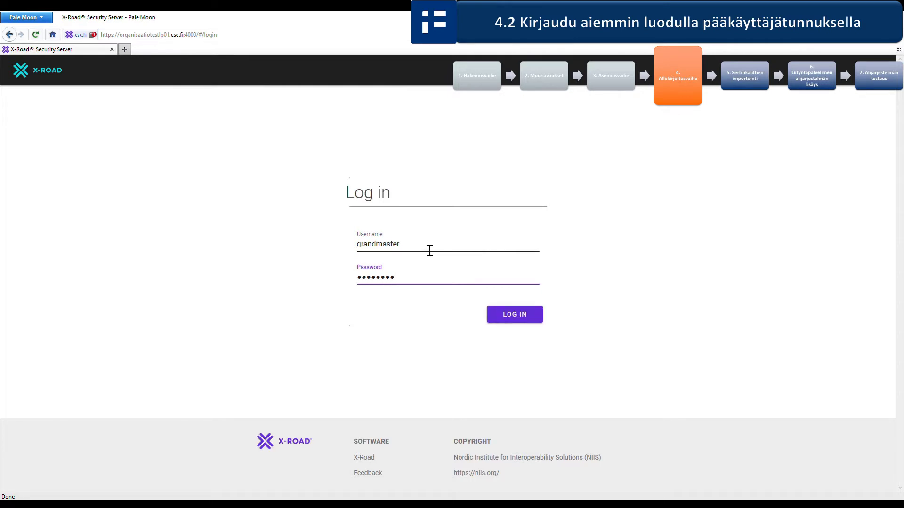
{"action": "key", "text": "Return"}
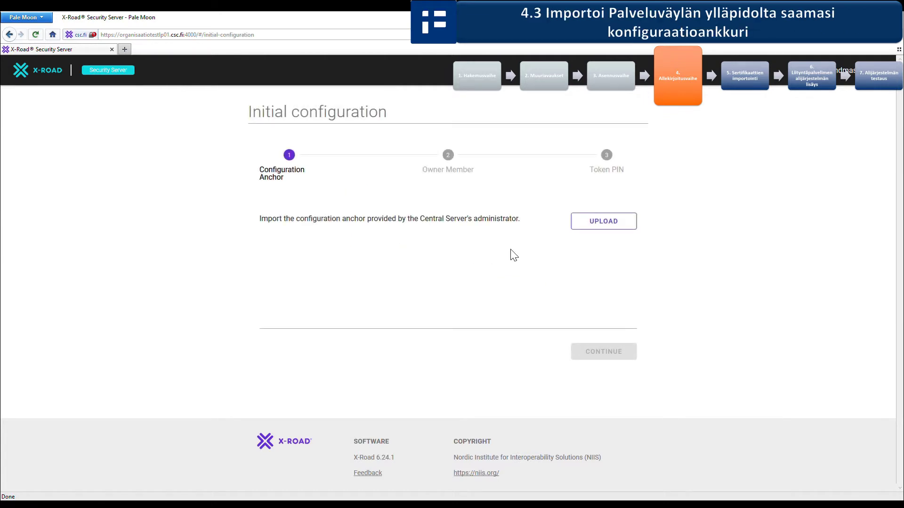
{"action": "left_click", "coordinate": [599, 227]}
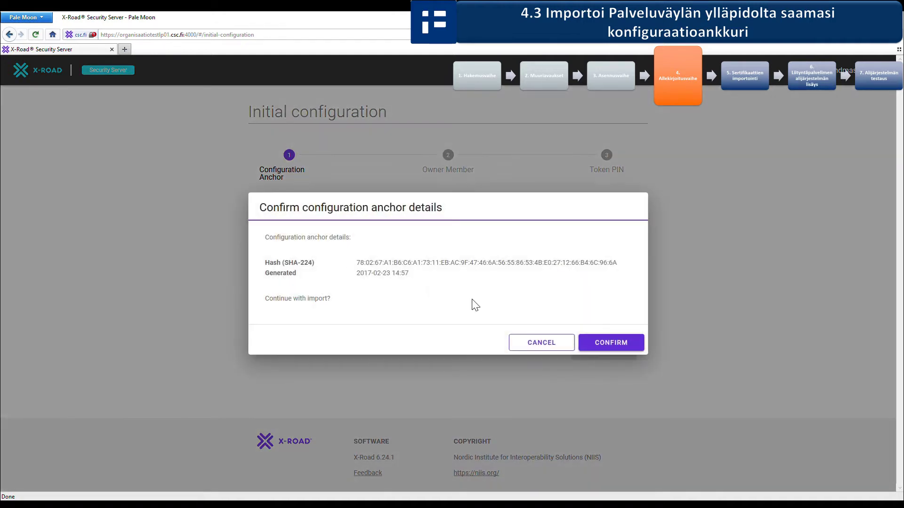
{"action": "left_click", "coordinate": [595, 344]}
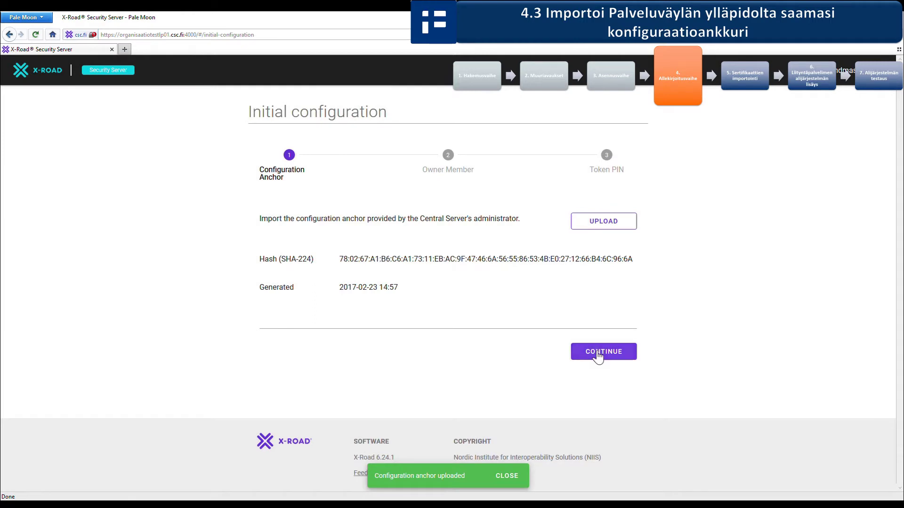
{"action": "left_click", "coordinate": [594, 354]}
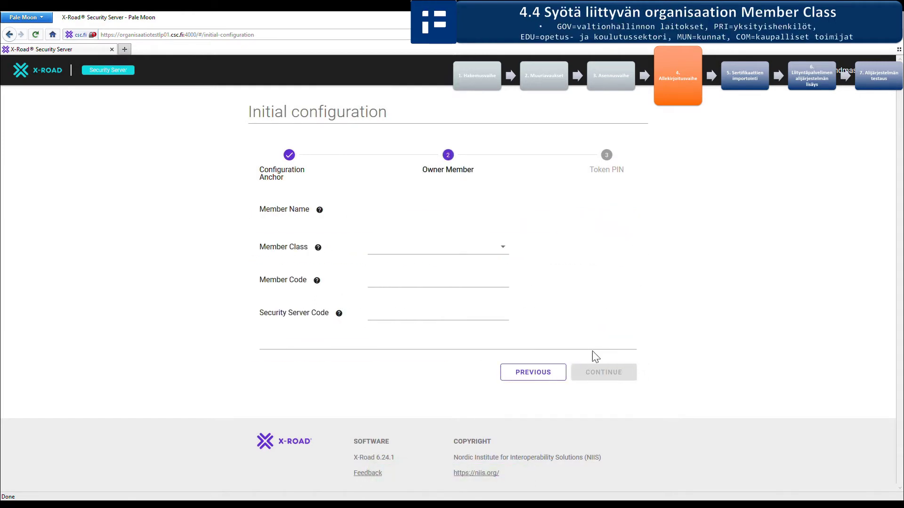
Step: Enter owner member class GOV, the organisation's business ID and the server's host-name security server code
{"action": "left_click", "coordinate": [469, 257]}
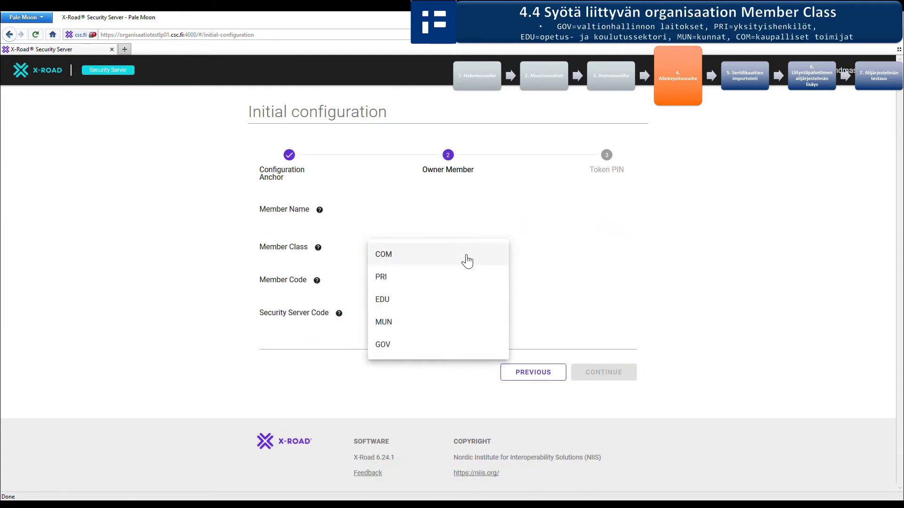
{"action": "left_click", "coordinate": [461, 346]}
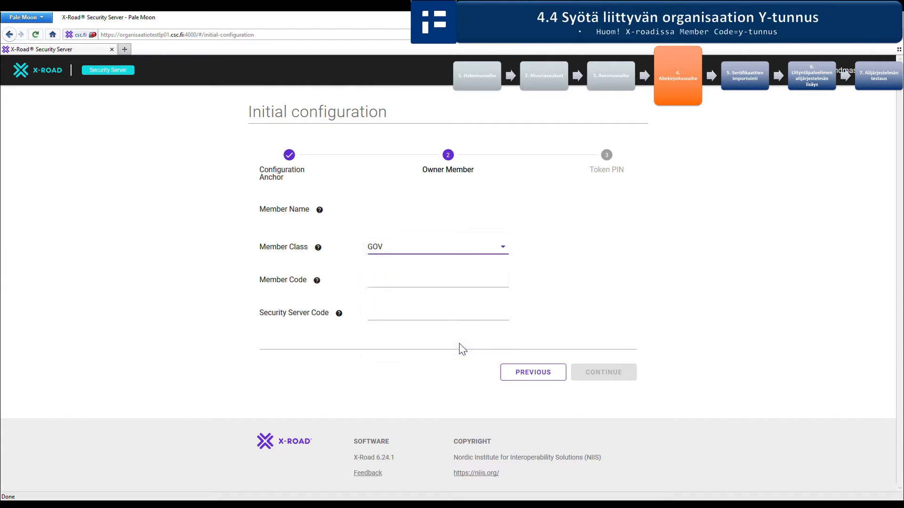
{"action": "left_click", "coordinate": [438, 292]}
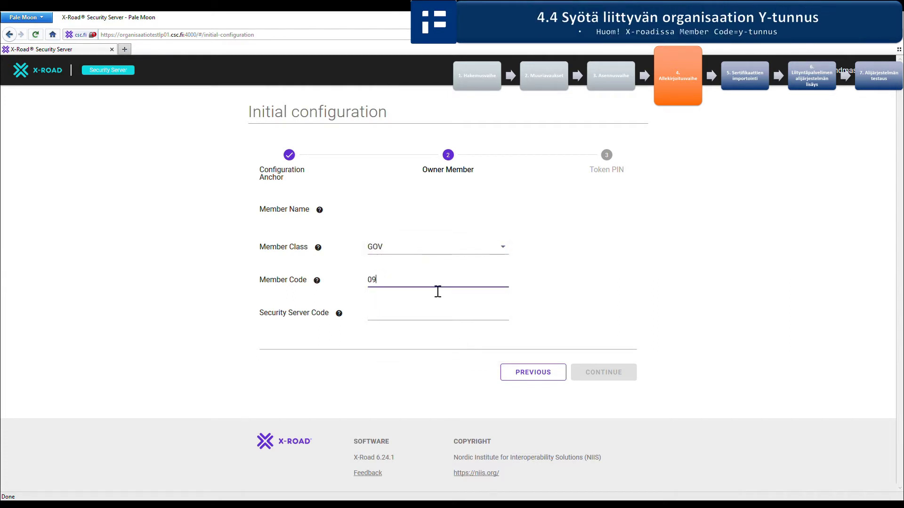
{"action": "type", "text": "0920632-0"}
{"action": "left_click", "coordinate": [415, 324]}
{"action": "type", "text": "organisaatiotestlp01"}
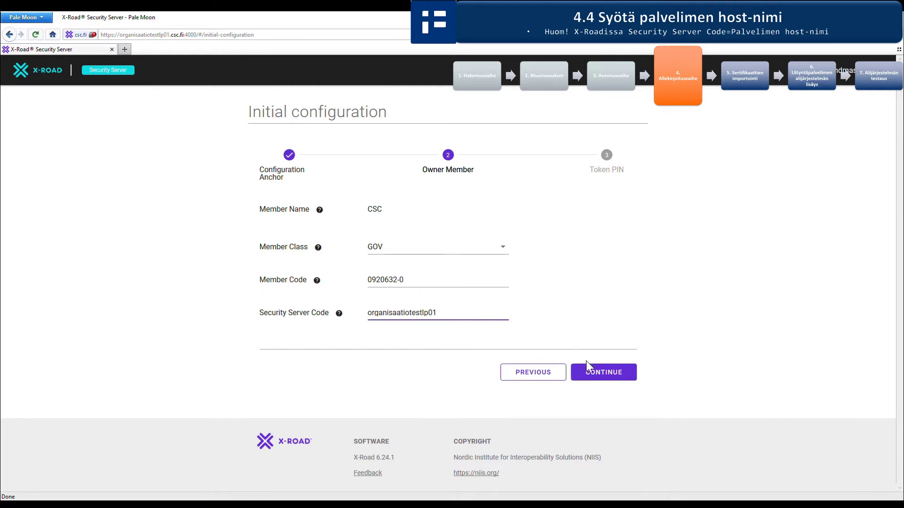
{"action": "left_click", "coordinate": [589, 368]}
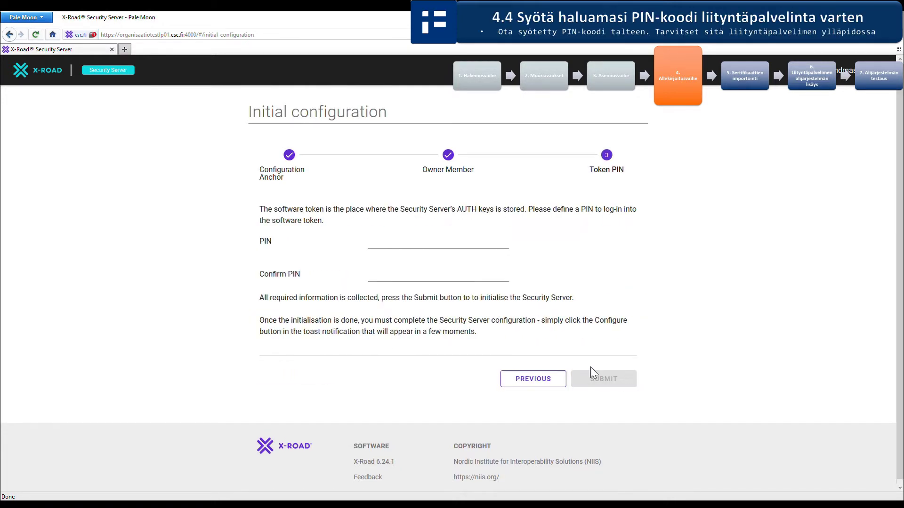
Step: Set and confirm the soft token PIN, then submit to initialise the server
{"action": "left_click", "coordinate": [444, 245]}
{"action": "type", "text": "123"}
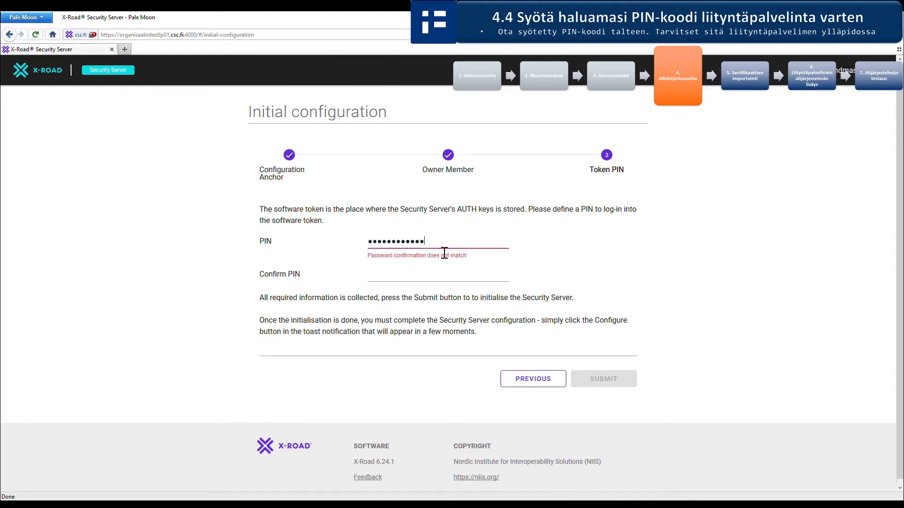
{"action": "key", "text": "Tab"}
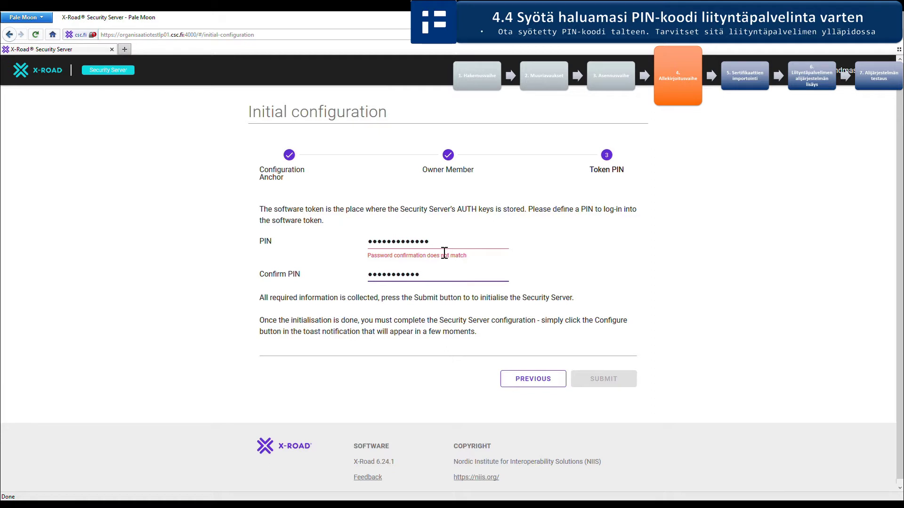
{"action": "type", "text": "1"}
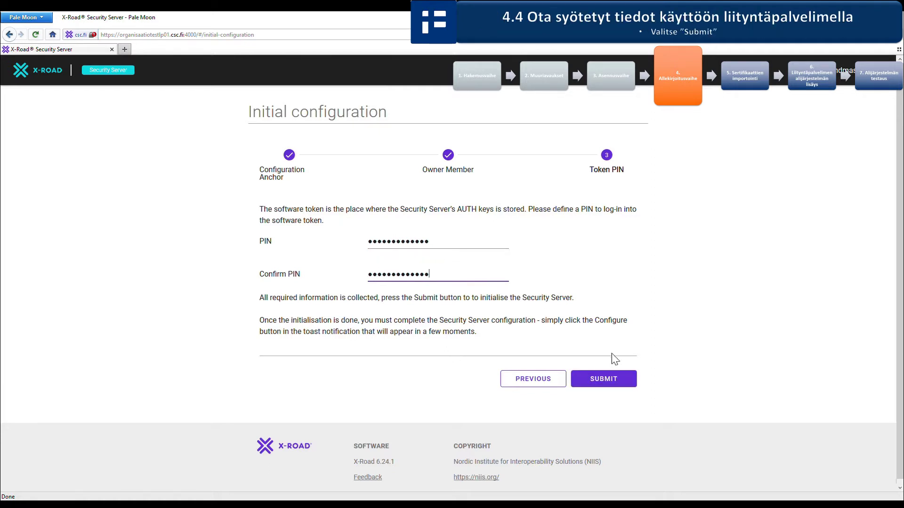
{"action": "left_click", "coordinate": [604, 378]}
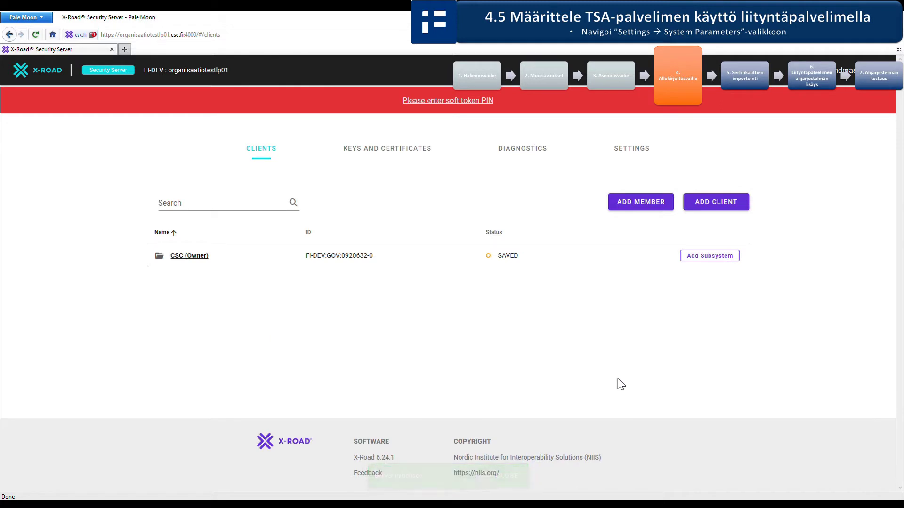
{"action": "left_click", "coordinate": [624, 152]}
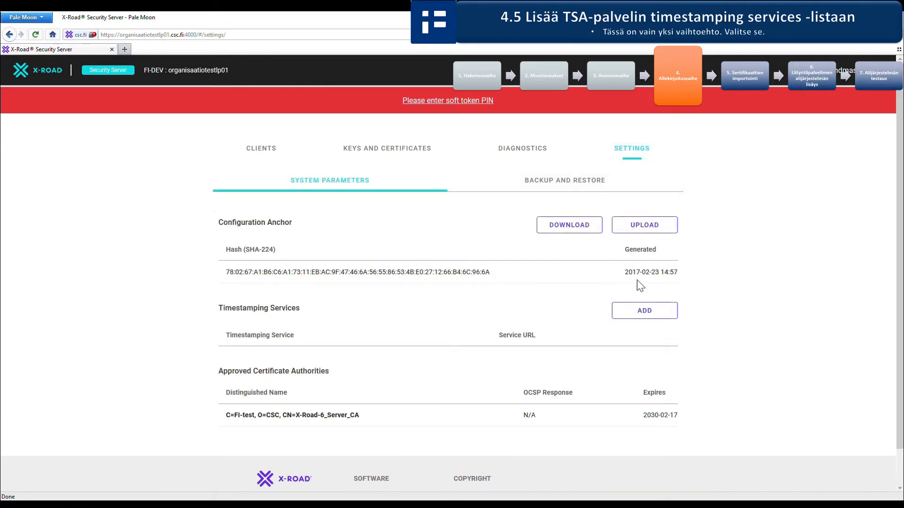
{"action": "left_click", "coordinate": [644, 310]}
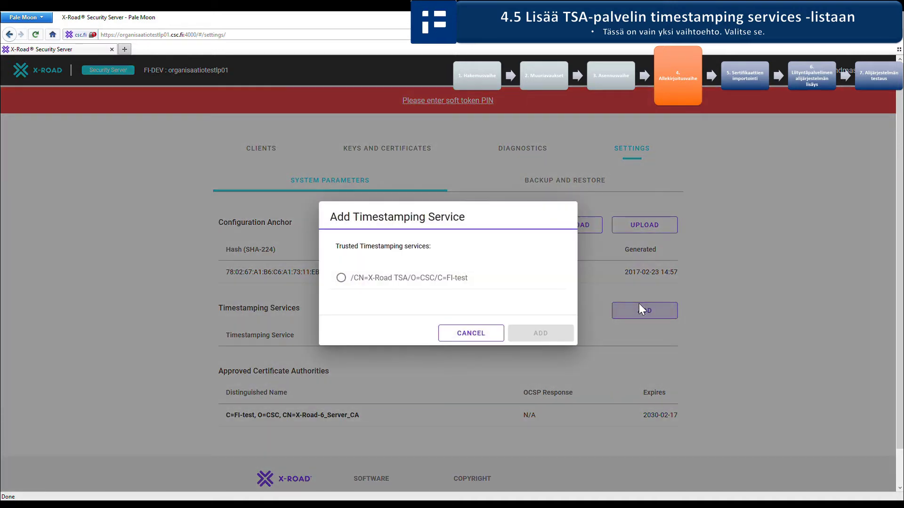
{"action": "left_click", "coordinate": [462, 281]}
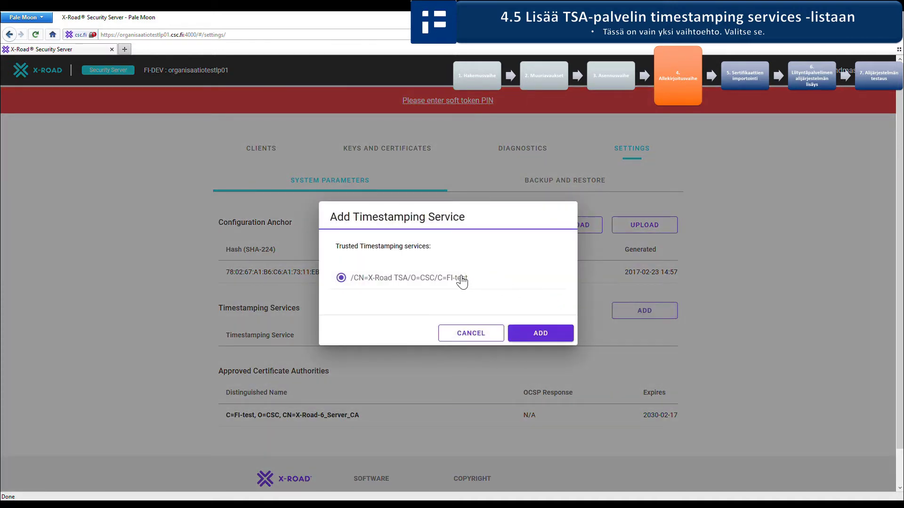
{"action": "left_click", "coordinate": [539, 334]}
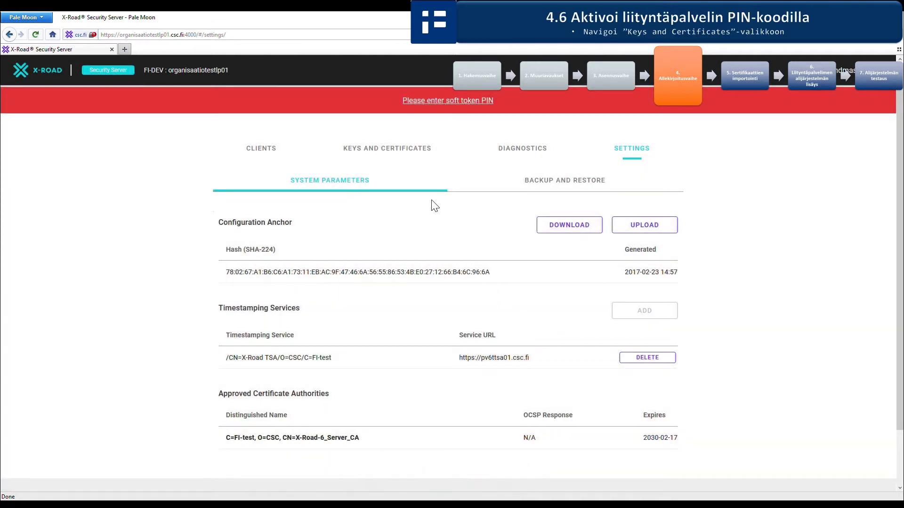
Step: Log in to softToken-0 with its PIN on Keys and Certificates and expand its keys
{"action": "left_click", "coordinate": [403, 153]}
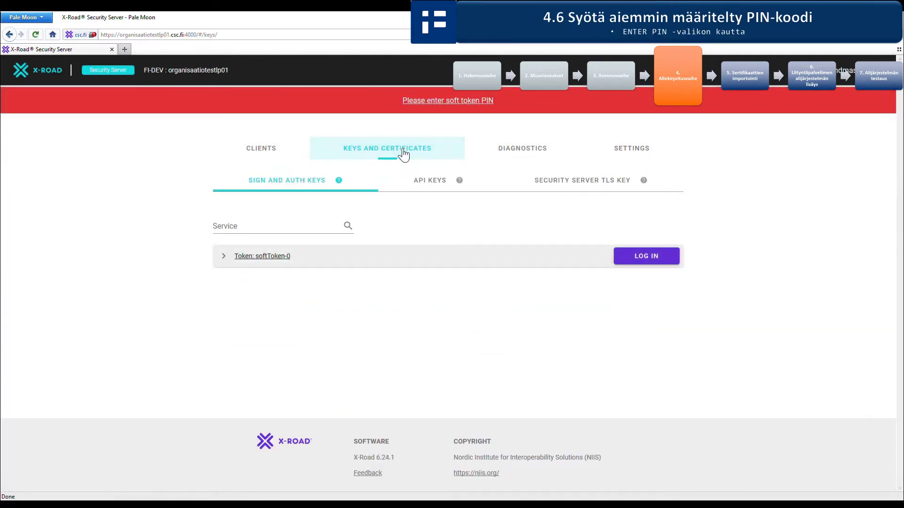
{"action": "left_click", "coordinate": [630, 259]}
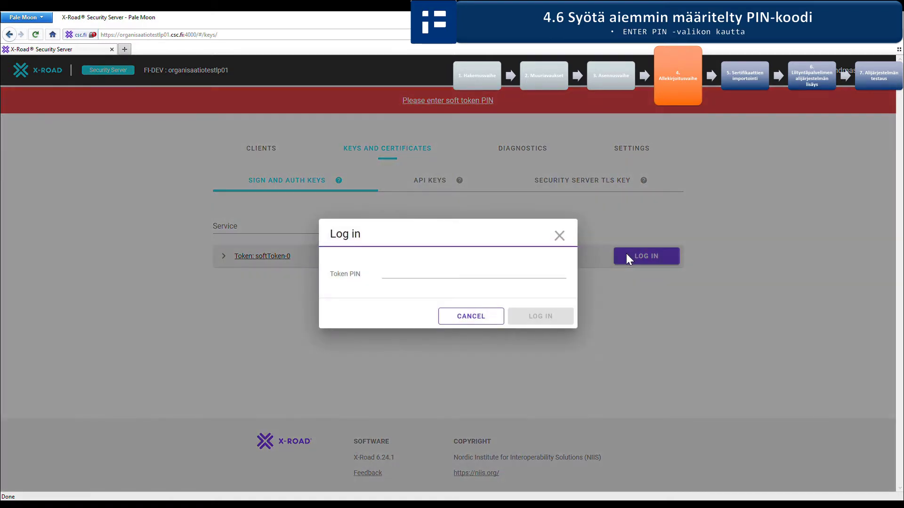
{"action": "left_click", "coordinate": [489, 277]}
{"action": "type", "text": "•••"}
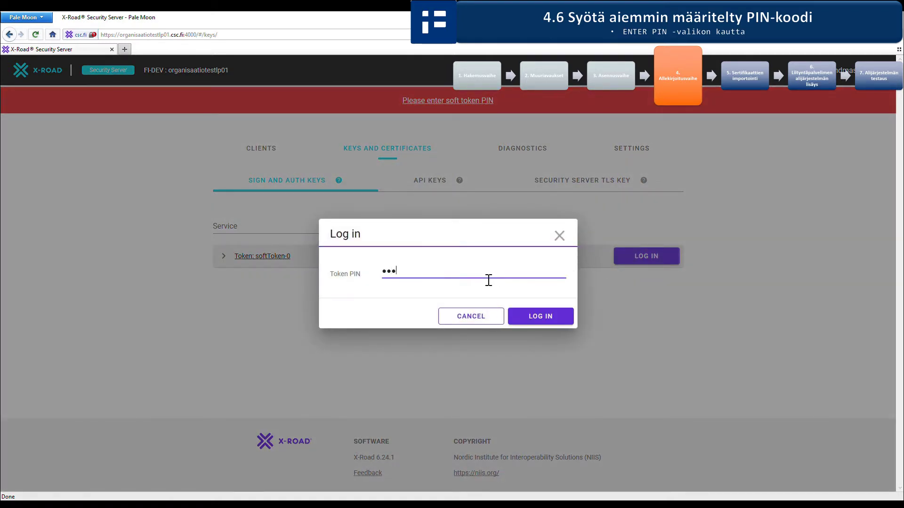
{"action": "type", "text": "••••••••••"}
{"action": "left_click", "coordinate": [541, 316]}
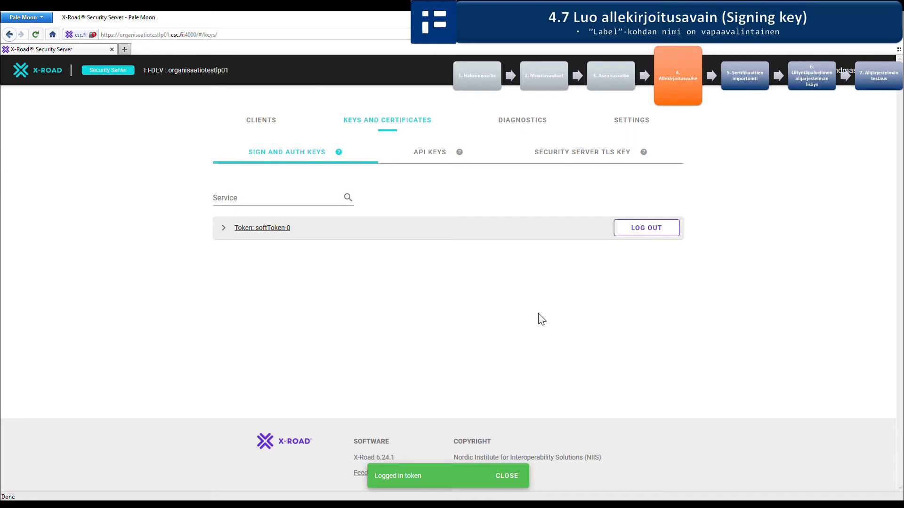
{"action": "left_click", "coordinate": [227, 232]}
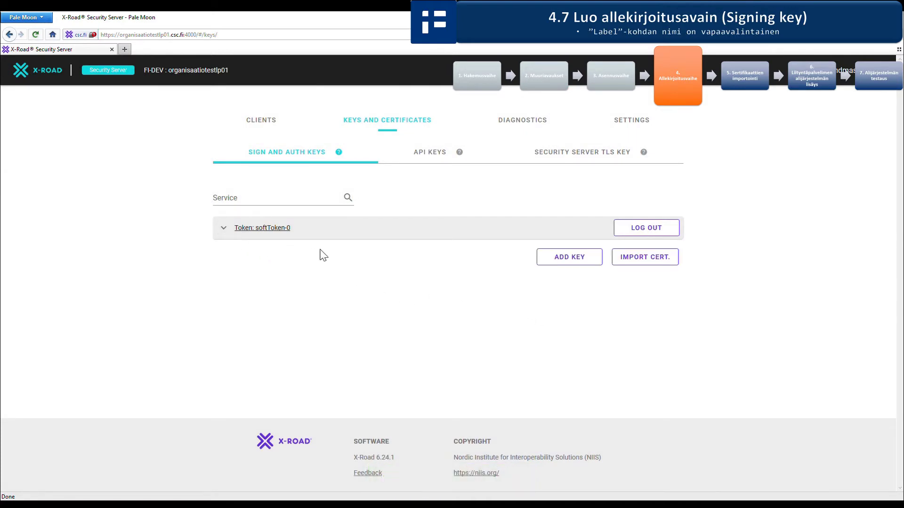
Step: Add a softToken-0 key labelled 'Organisaatiotestlp01 Owner Sign Key' and proceed to CSR details
{"action": "left_click", "coordinate": [551, 259]}
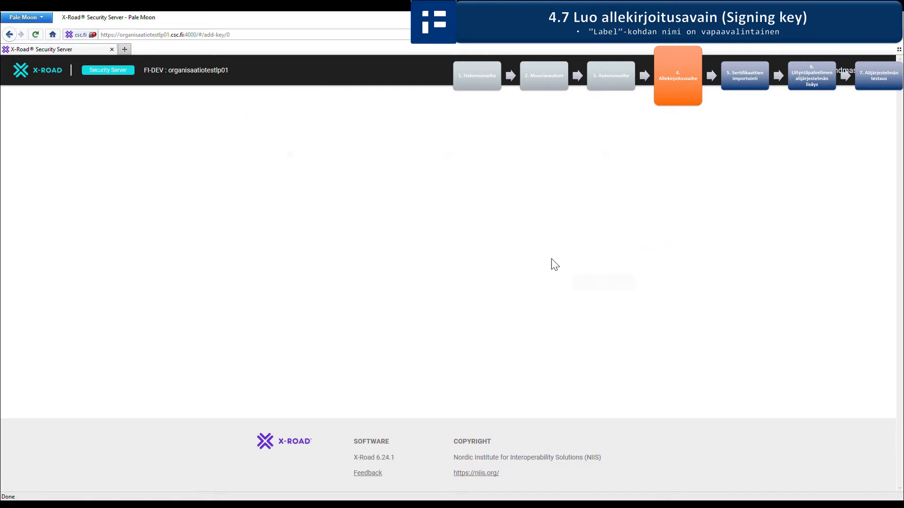
{"action": "left_click", "coordinate": [497, 234]}
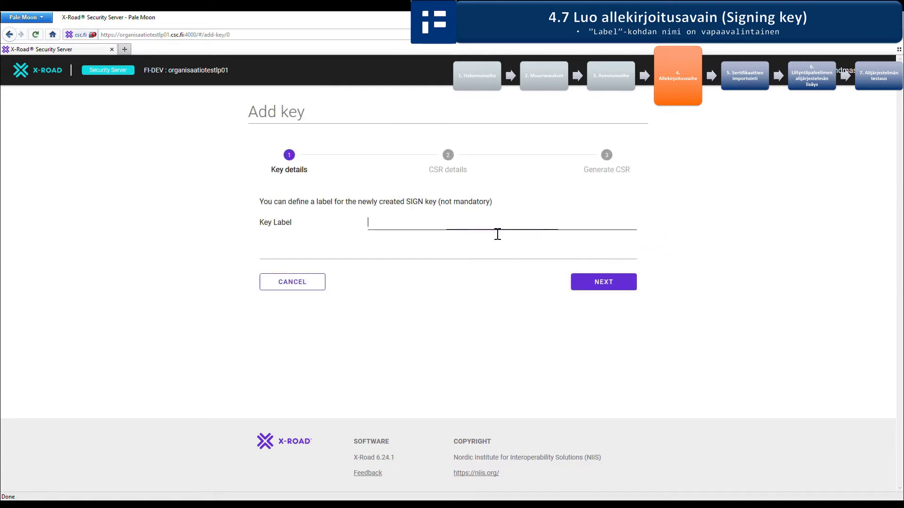
{"action": "type", "text": "Organisa"}
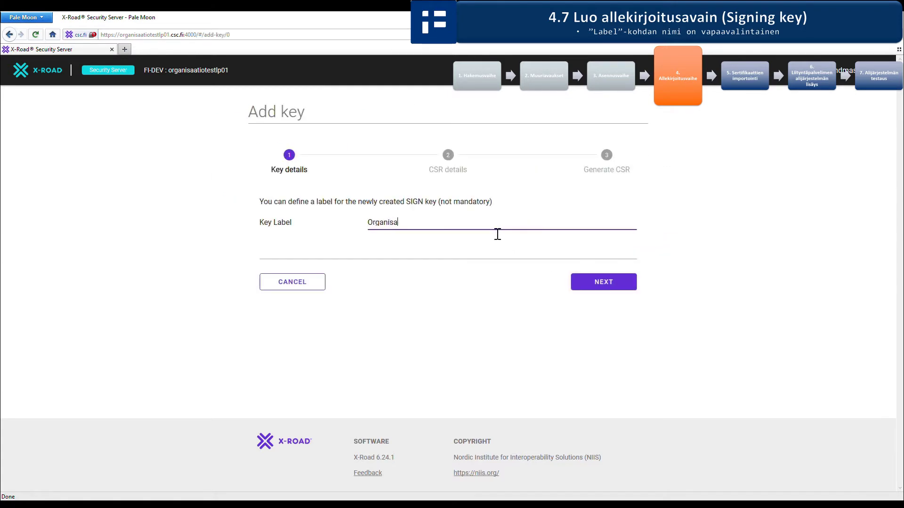
{"action": "type", "text": "atiotestlp01 Owner Si"}
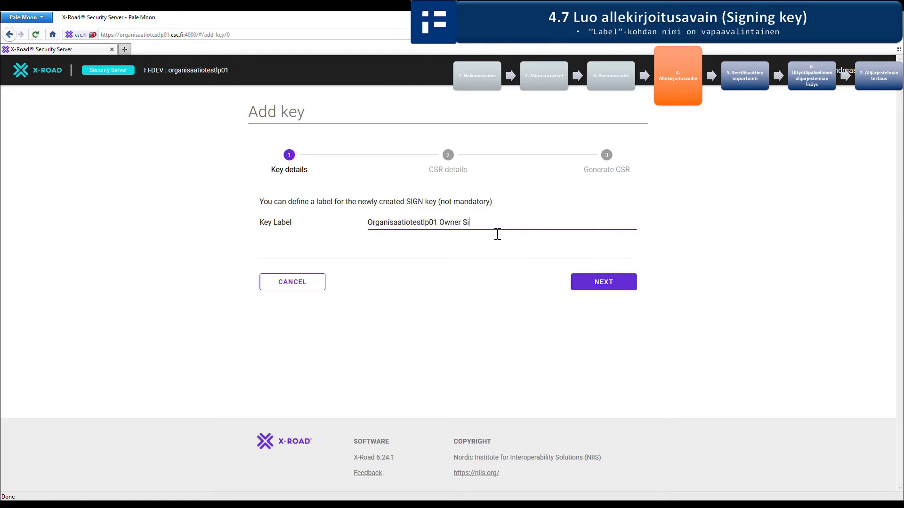
{"action": "type", "text": "gn Key"}
{"action": "left_click", "coordinate": [590, 282]}
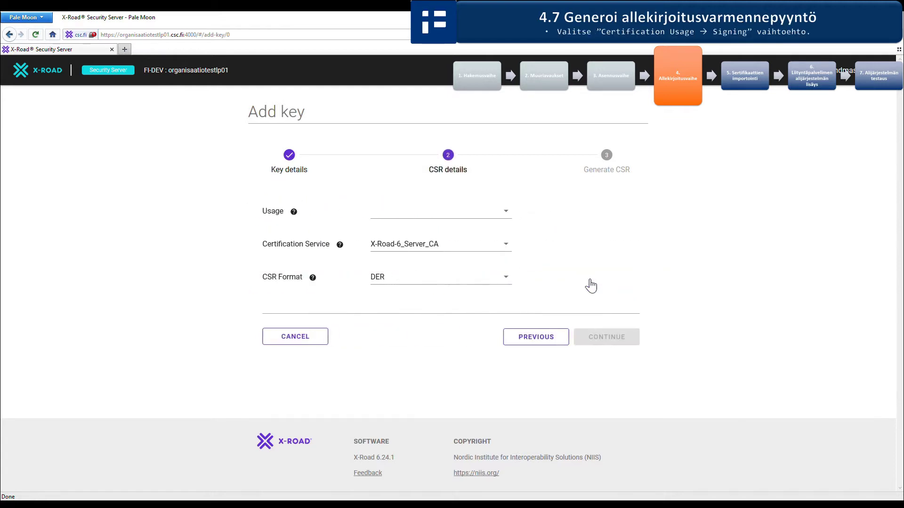
Step: Set the CSR to SIGNING usage for the owner member client in PEM format
{"action": "left_click", "coordinate": [502, 214]}
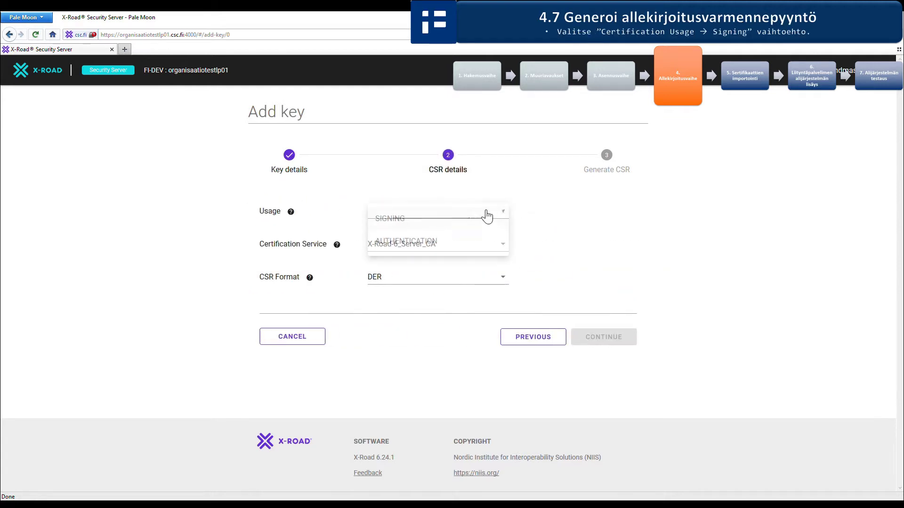
{"action": "left_click", "coordinate": [485, 216]}
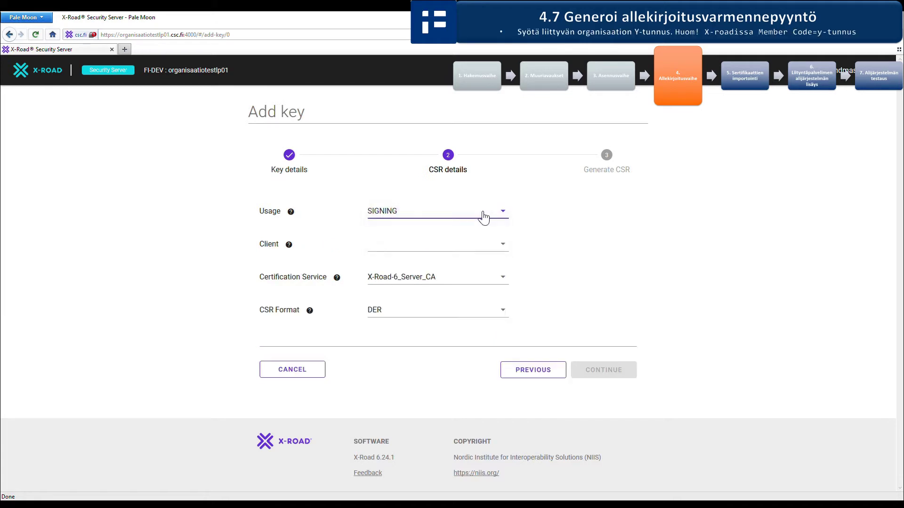
{"action": "left_click", "coordinate": [484, 245]}
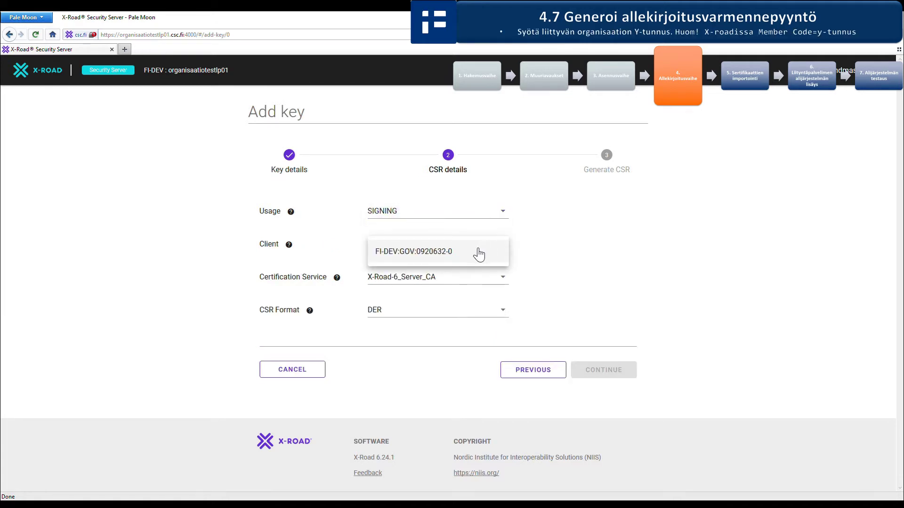
{"action": "left_click", "coordinate": [479, 254]}
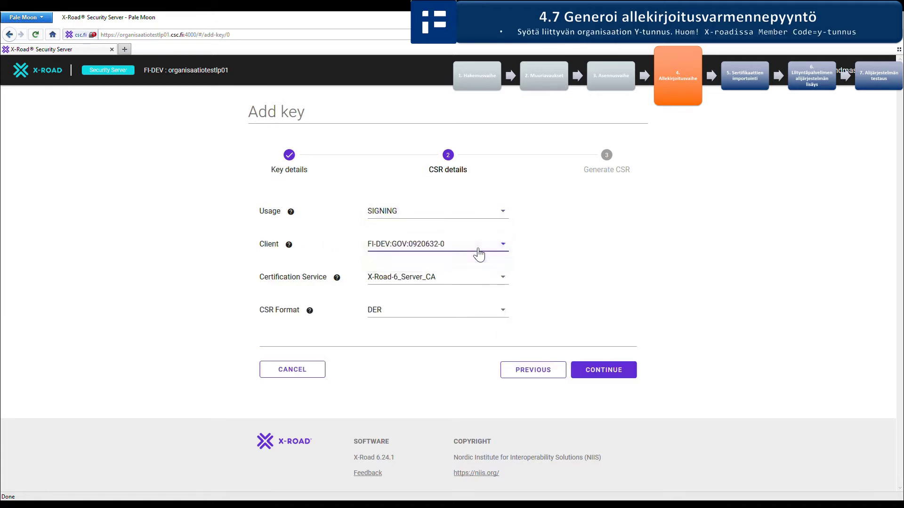
{"action": "left_click", "coordinate": [483, 312]}
{"action": "left_click", "coordinate": [482, 319]}
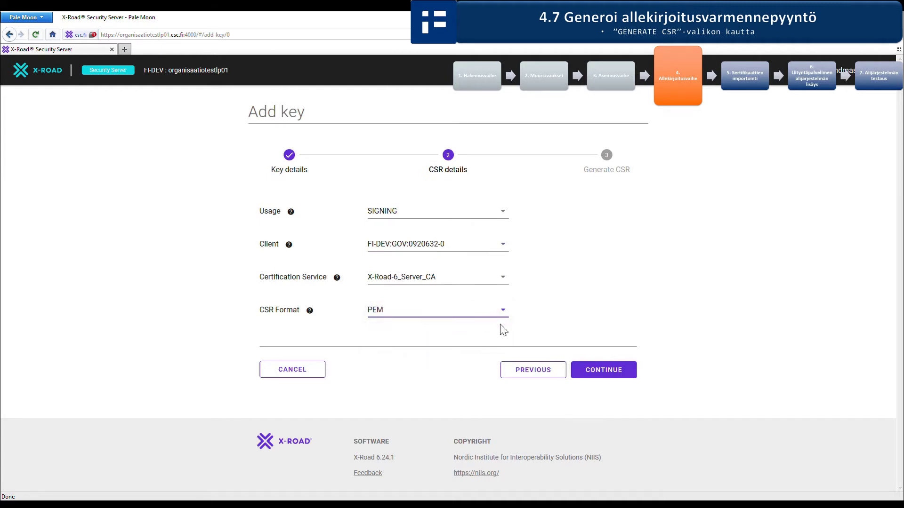
{"action": "left_click", "coordinate": [604, 371]}
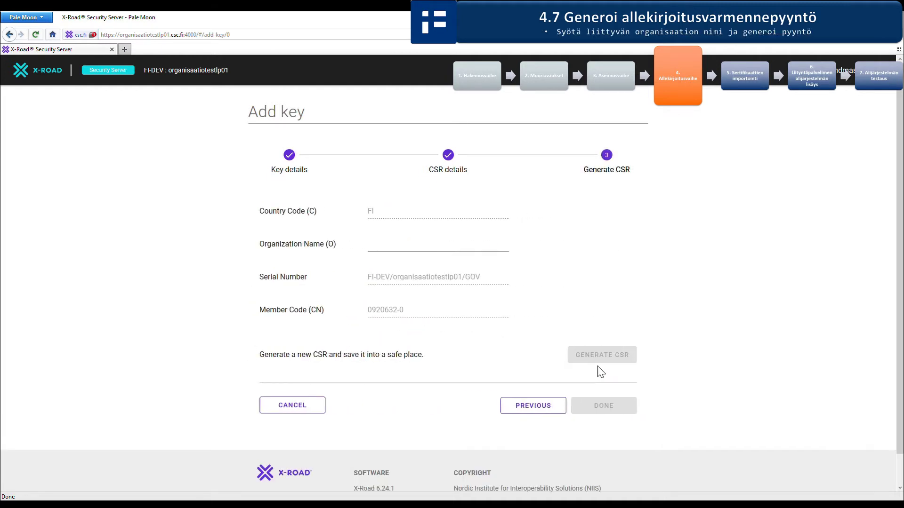
Step: Generate and download the signing CSR with organisation name CSC, then finish the sign key
{"action": "left_click", "coordinate": [447, 249]}
{"action": "type", "text": "CSC"}
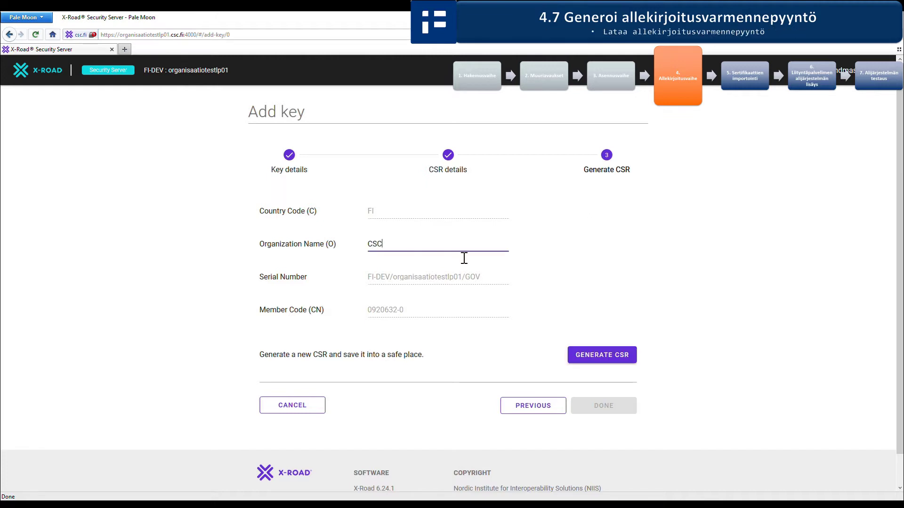
{"action": "left_click", "coordinate": [604, 358]}
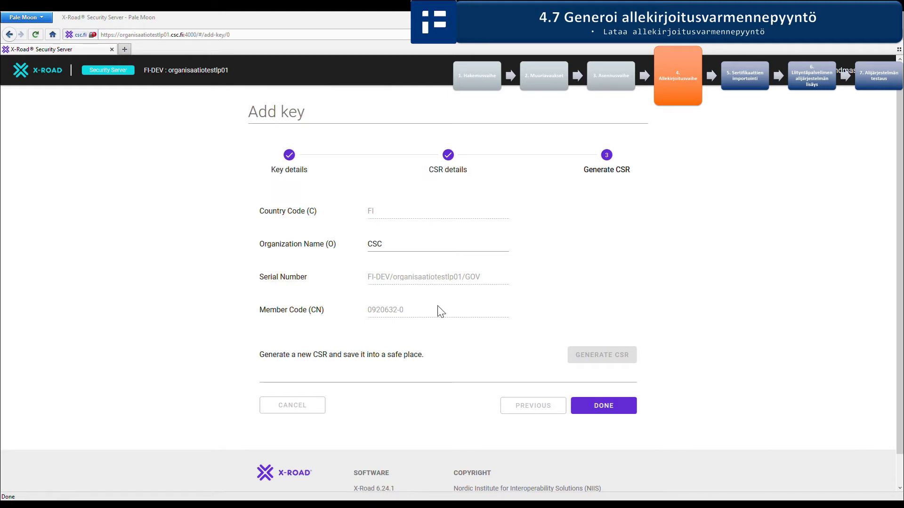
{"action": "left_click", "coordinate": [598, 407]}
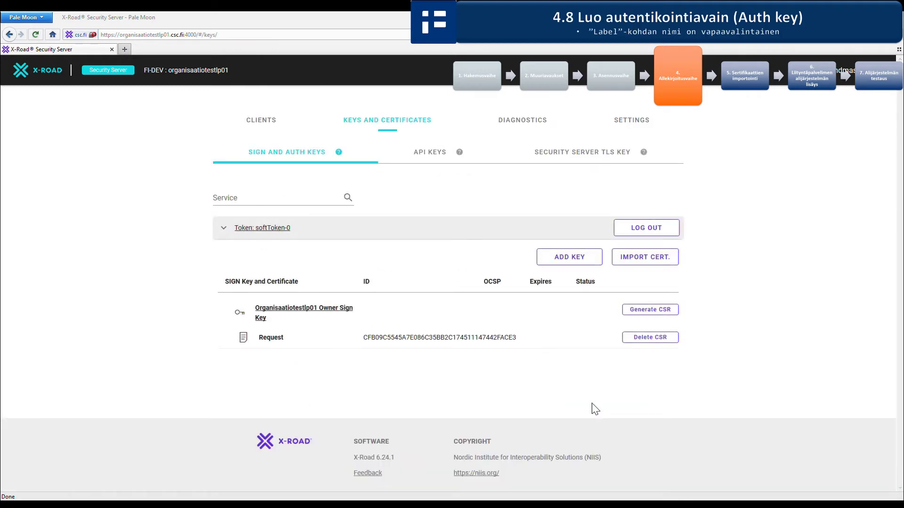
Step: Start a second key labelled 'Organisaatiotestlp01 Owner Auth Key' on softToken-0
{"action": "left_click", "coordinate": [567, 265]}
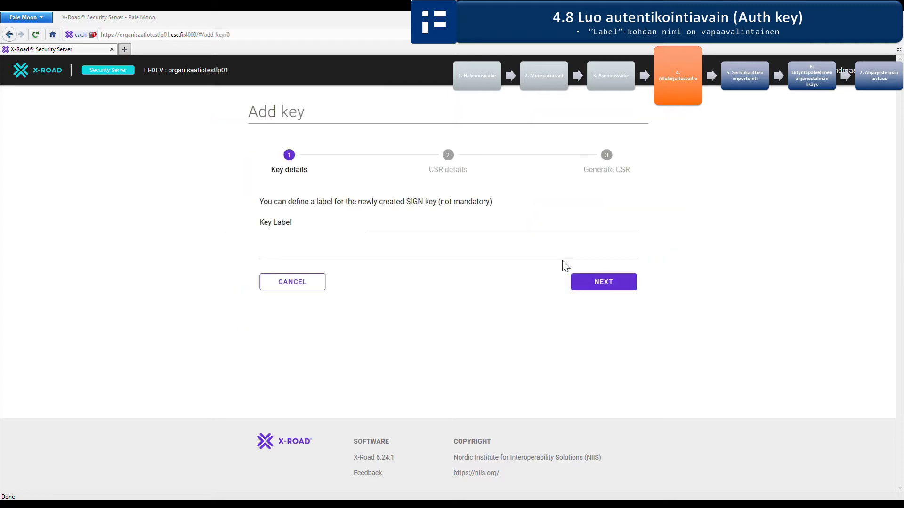
{"action": "left_click", "coordinate": [480, 232]}
{"action": "type", "text": "Organisaatiotes"}
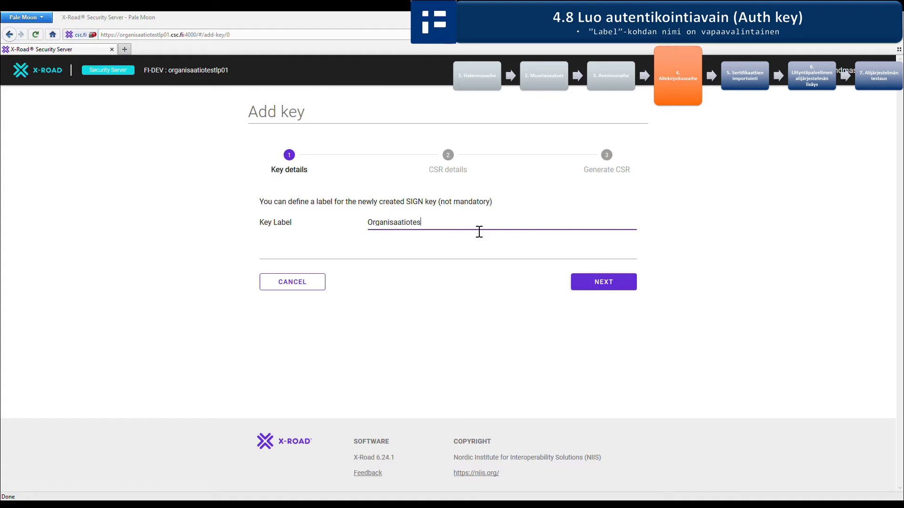
{"action": "type", "text": "tlp01 Owner Auth Key"}
Step: Set the auth key's CSR to AUTHENTICATION usage with X-Road-6_Server_CA in PEM format
{"action": "left_click", "coordinate": [586, 284]}
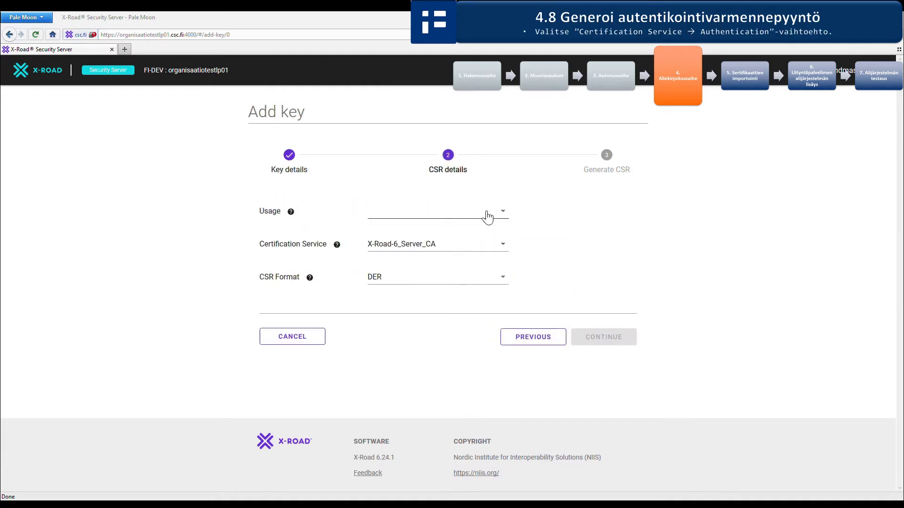
{"action": "left_click", "coordinate": [486, 213]}
{"action": "left_click", "coordinate": [478, 241]}
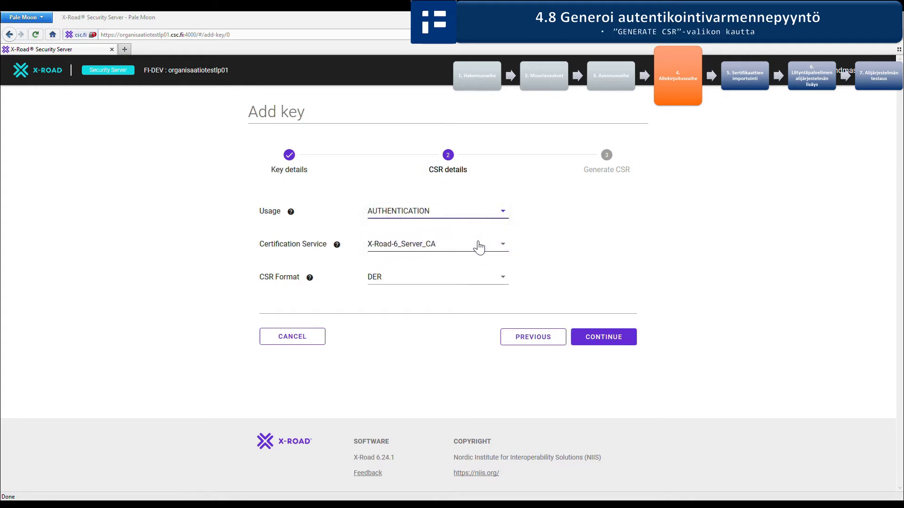
{"action": "left_click", "coordinate": [477, 282]}
{"action": "left_click", "coordinate": [461, 288]}
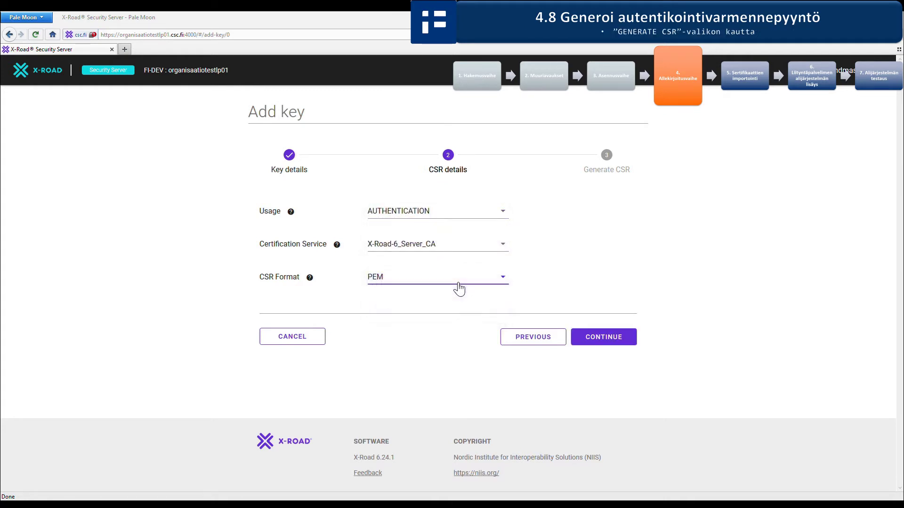
{"action": "left_click", "coordinate": [594, 340]}
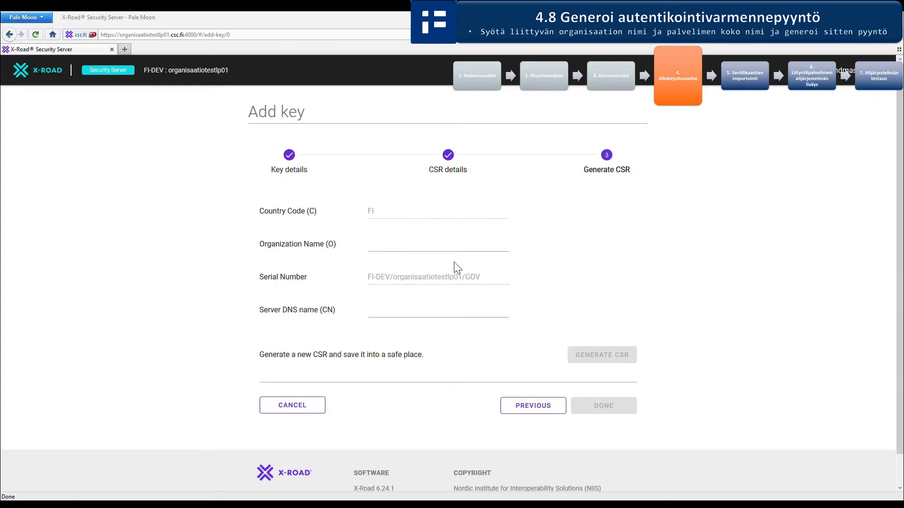
Step: Generate the authentication CSR for organisation CSC, server DNS organisaatiotestlp01.csc.fi, and finish the wizard
{"action": "left_click", "coordinate": [442, 254]}
{"action": "type", "text": "CSC"}
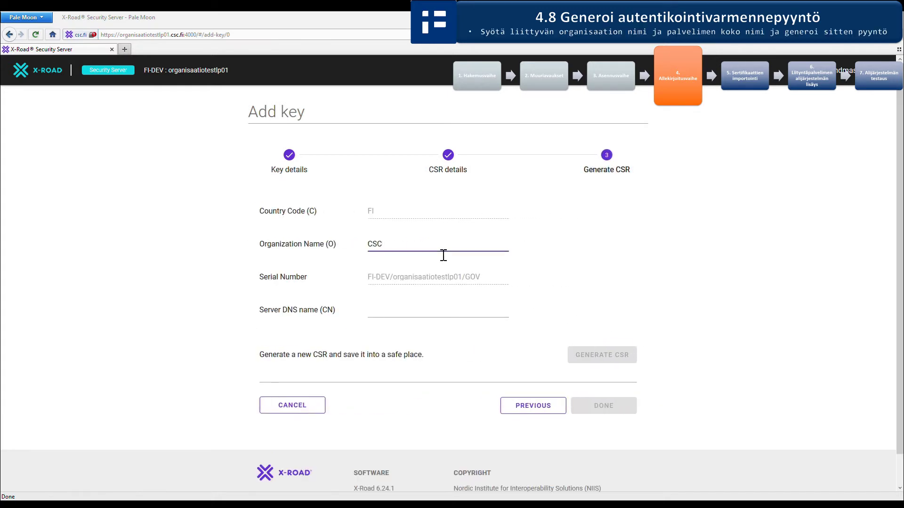
{"action": "left_click", "coordinate": [442, 315]}
{"action": "type", "text": "organ"}
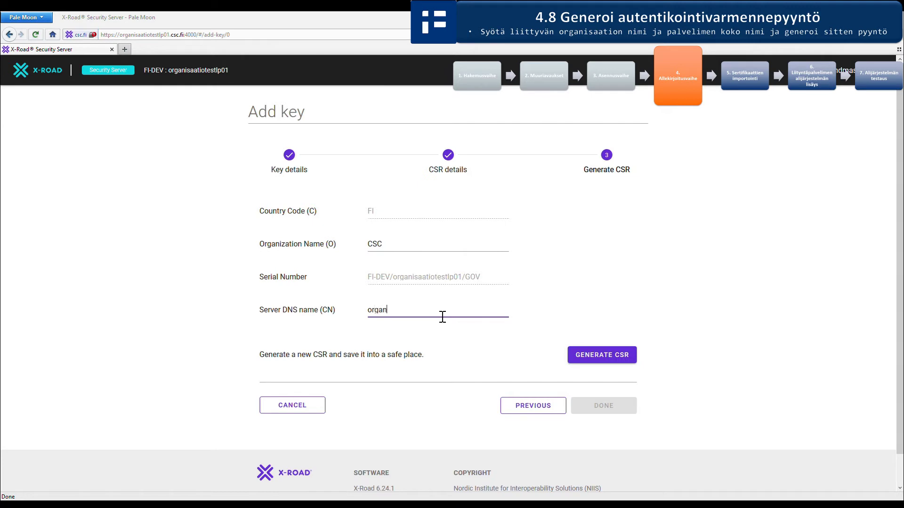
{"action": "type", "text": "isaatiotestlp01.csc.fi"}
{"action": "left_click", "coordinate": [596, 359]}
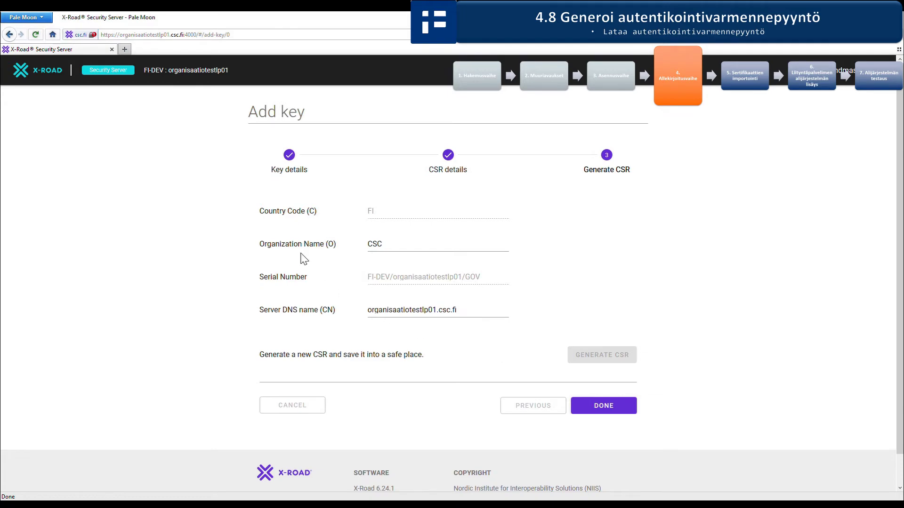
{"action": "left_click", "coordinate": [603, 408]}
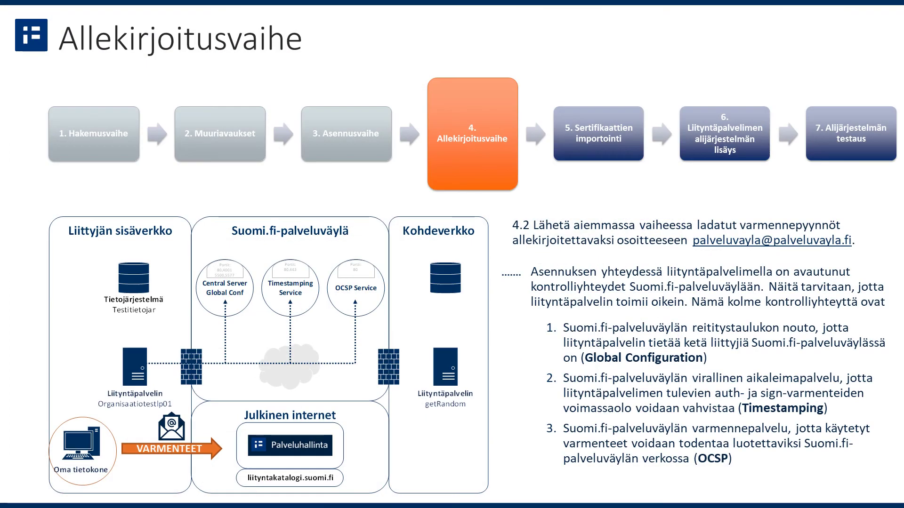